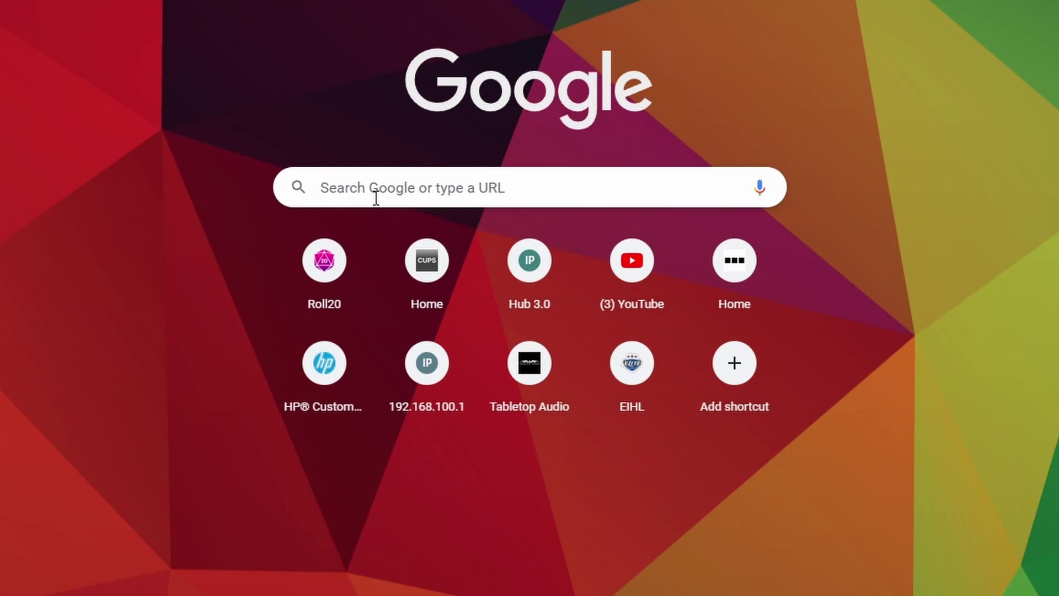
Search Google for "fighter dnd image", and search for the Token Stamp tool in a new tab
left_click(377, 188)
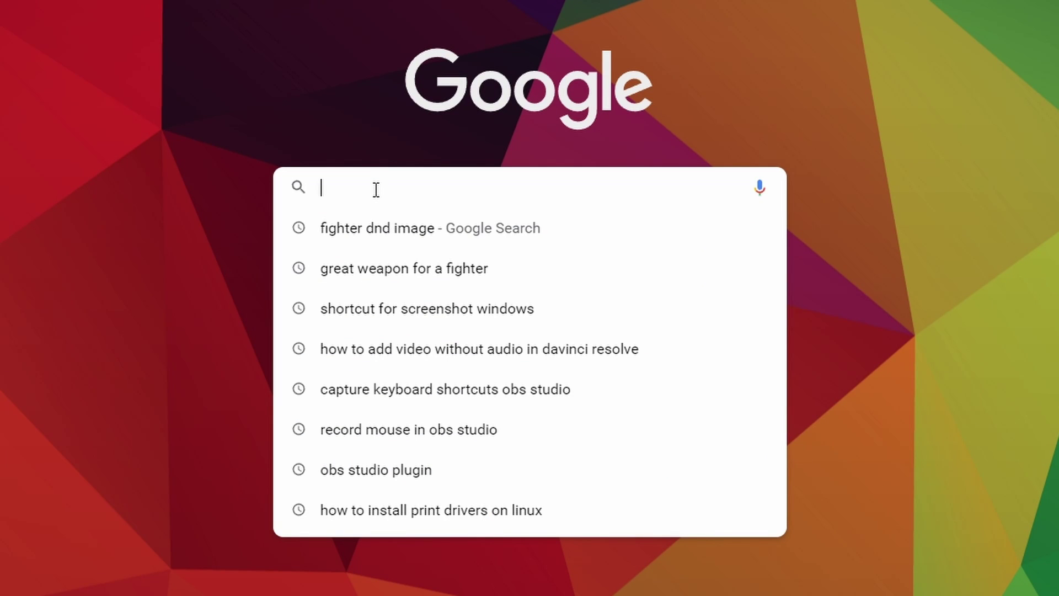
left_click(366, 227)
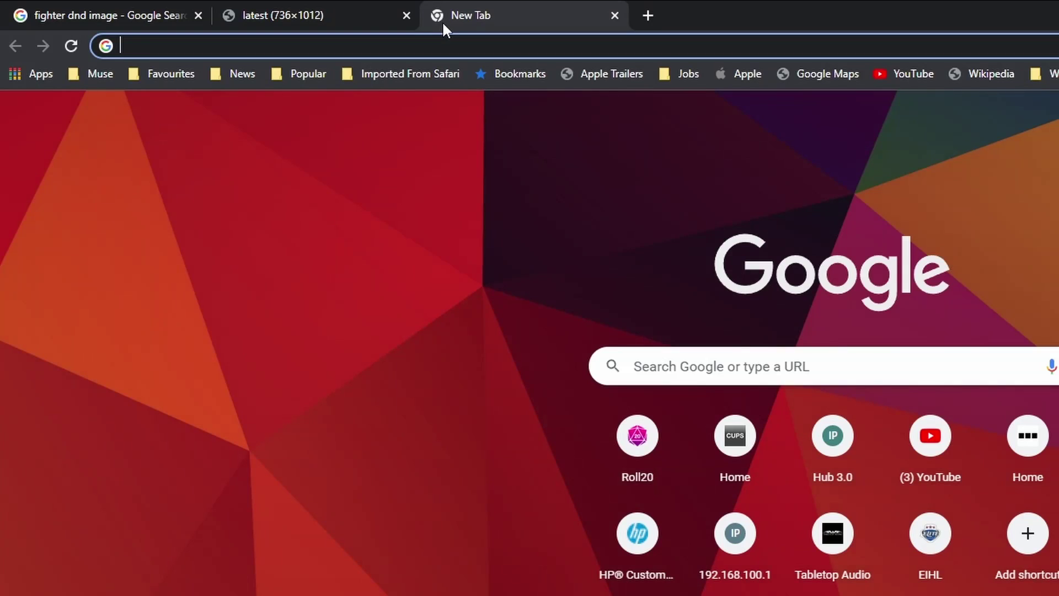
type("toke")
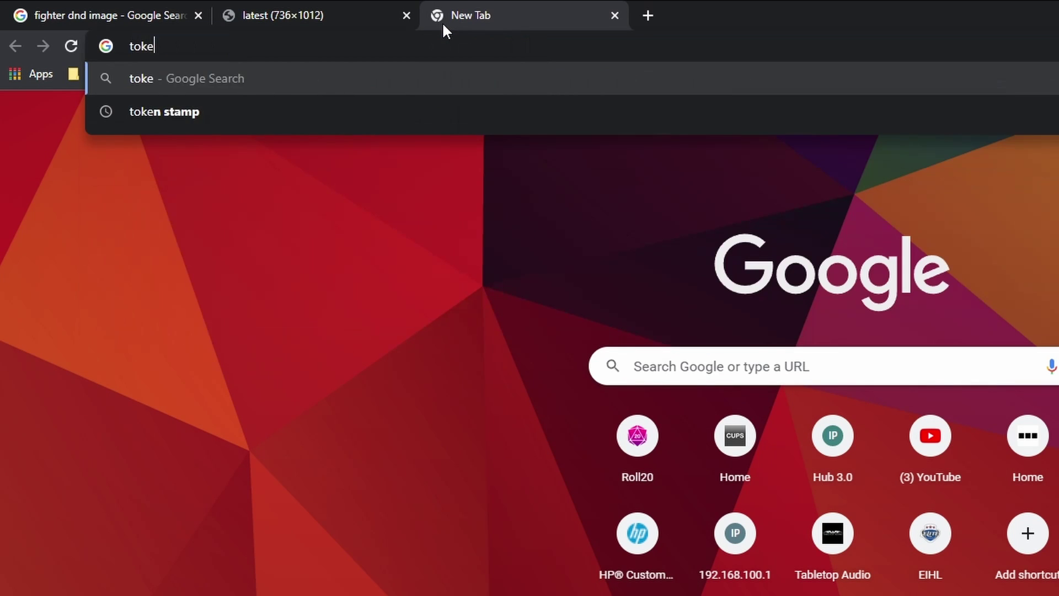
type("n stampo")
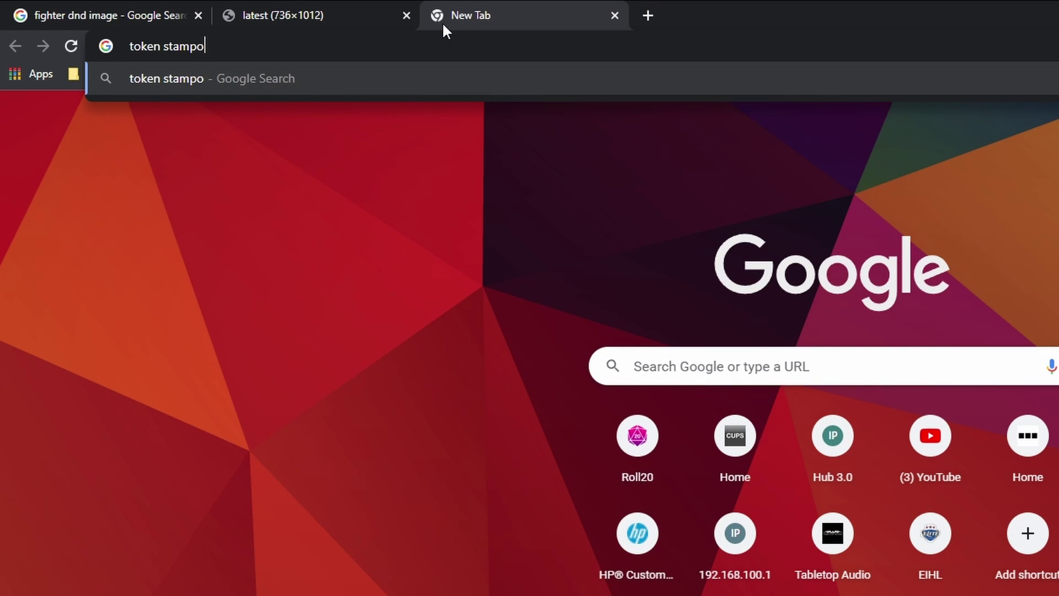
key("Return")
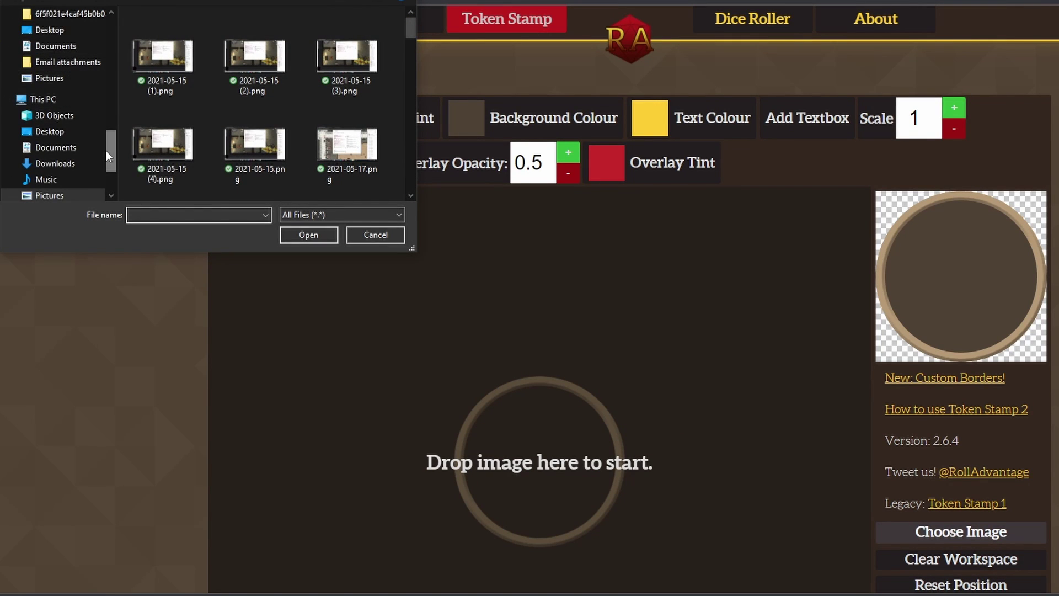
Load Fighter.png from the Downloads folder into the Token Stamp workspace
left_click_drag(105, 149, 100, 25)
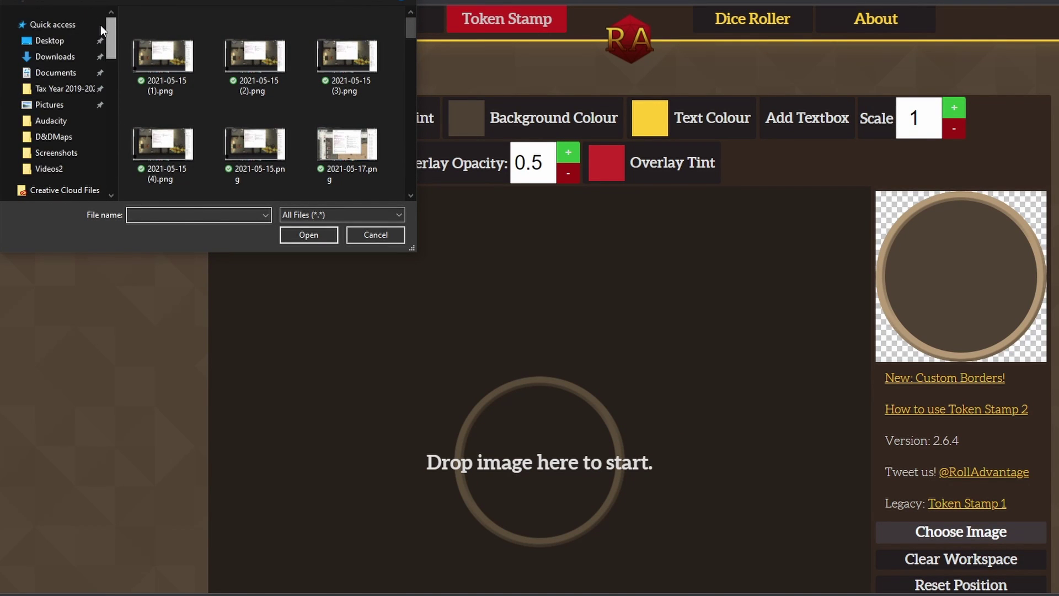
left_click(65, 56)
left_click(171, 66)
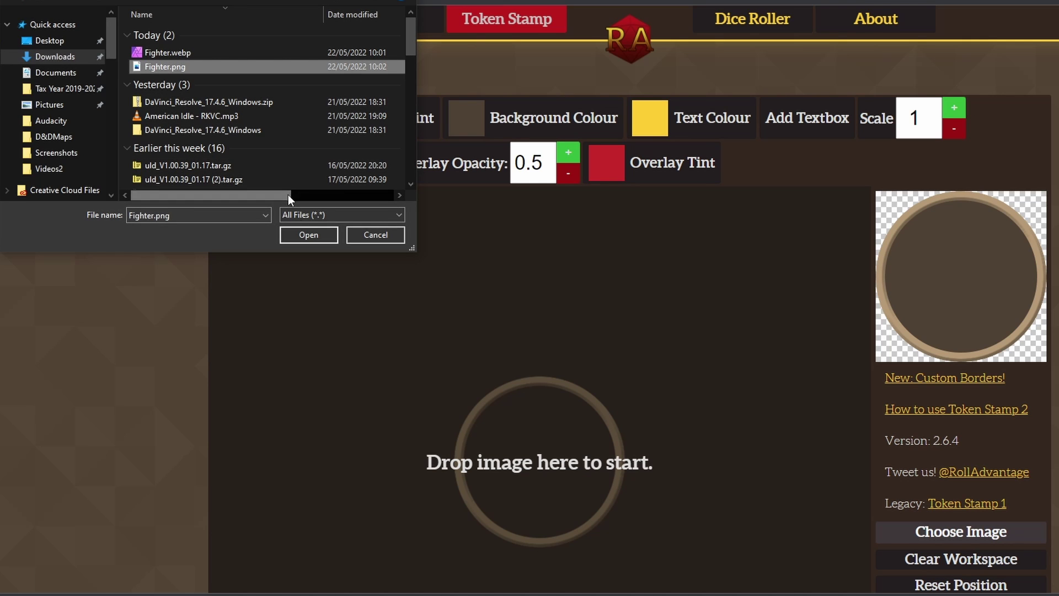
left_click(309, 235)
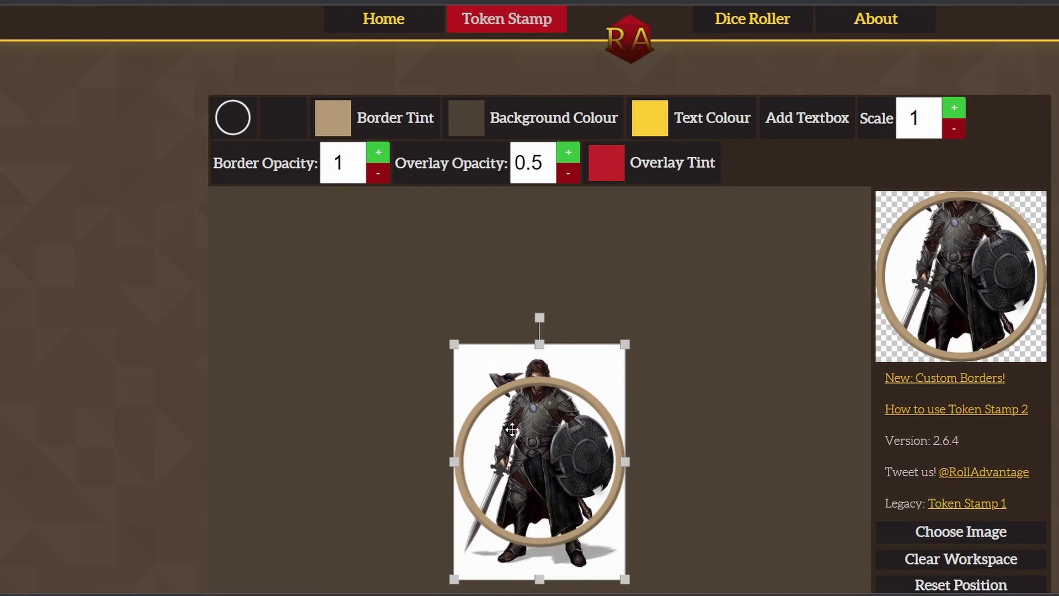
Enlarge and reposition the fighter image so the head and shoulders fill the token ring, and download the token
left_click_drag(514, 435, 505, 548)
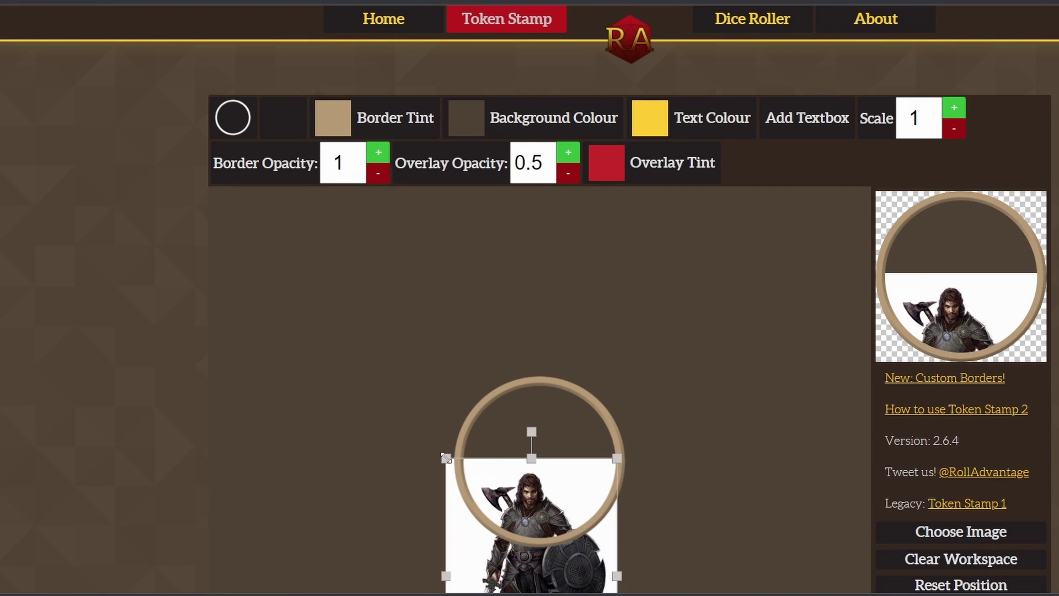
left_click_drag(445, 456, 320, 315)
left_click_drag(568, 467, 573, 518)
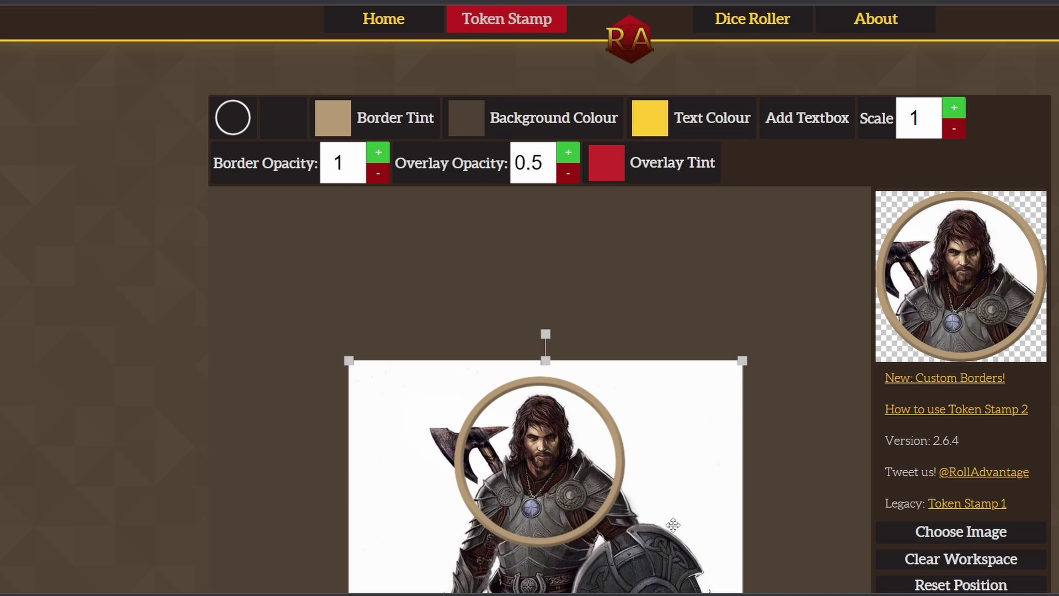
scroll(629, 342, "down", 3)
left_click(947, 494)
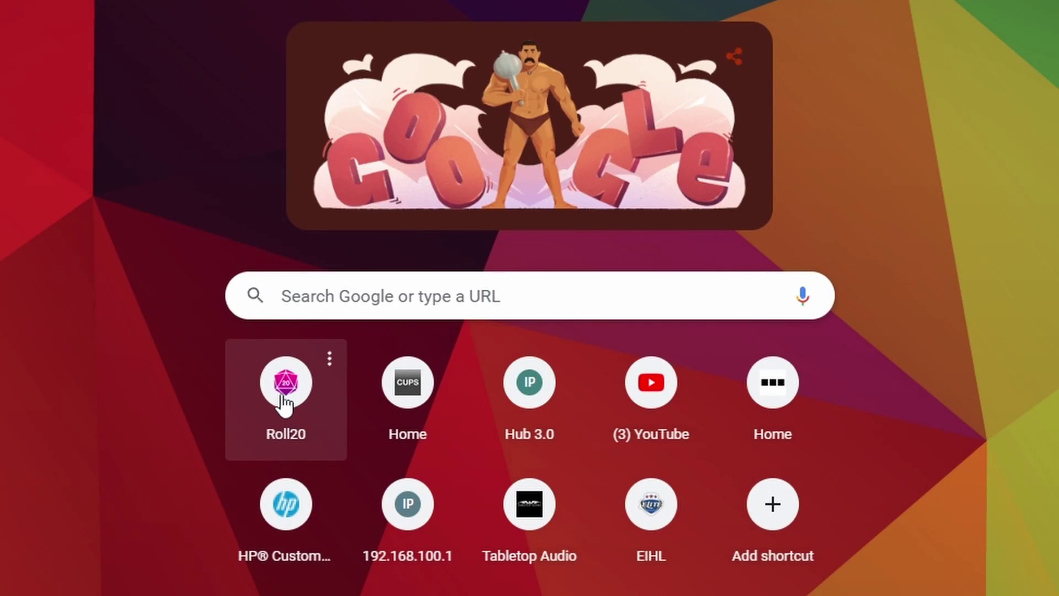
Switch to Roll20 and launch the Demo Game
left_click(284, 379)
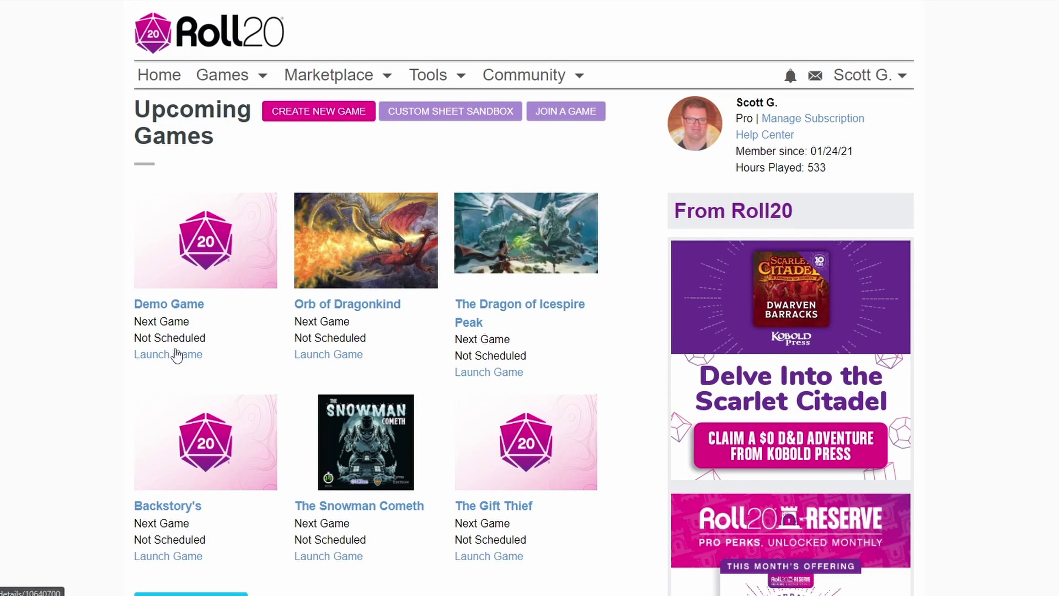
left_click(175, 356)
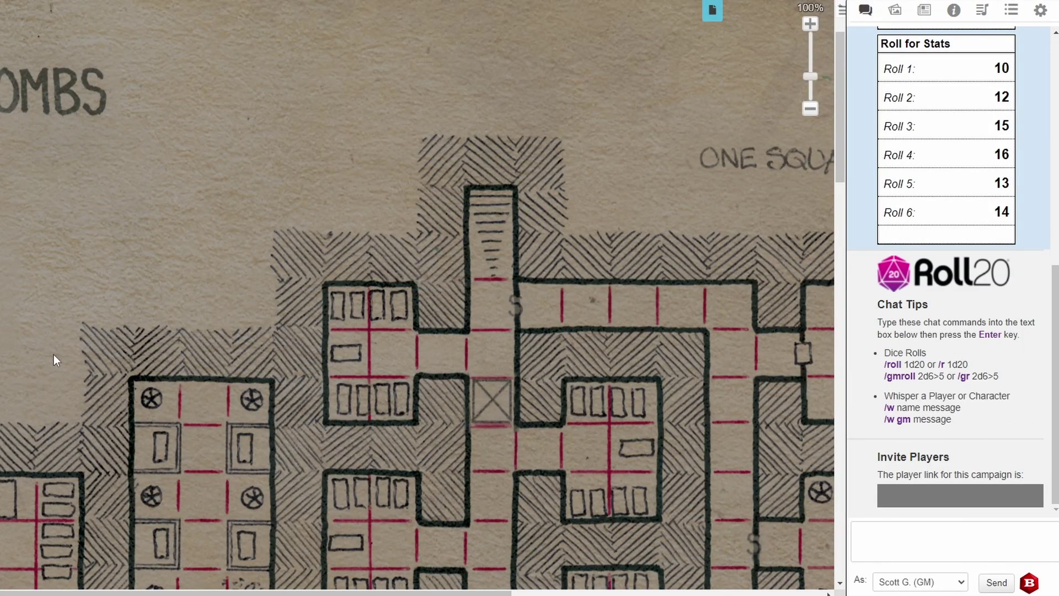
Add the fighter token to the large pillared hall, enlarge it to about five squares wide and place it beside the existing Sid Longhorn token
left_click_drag(843, 117, 814, 455)
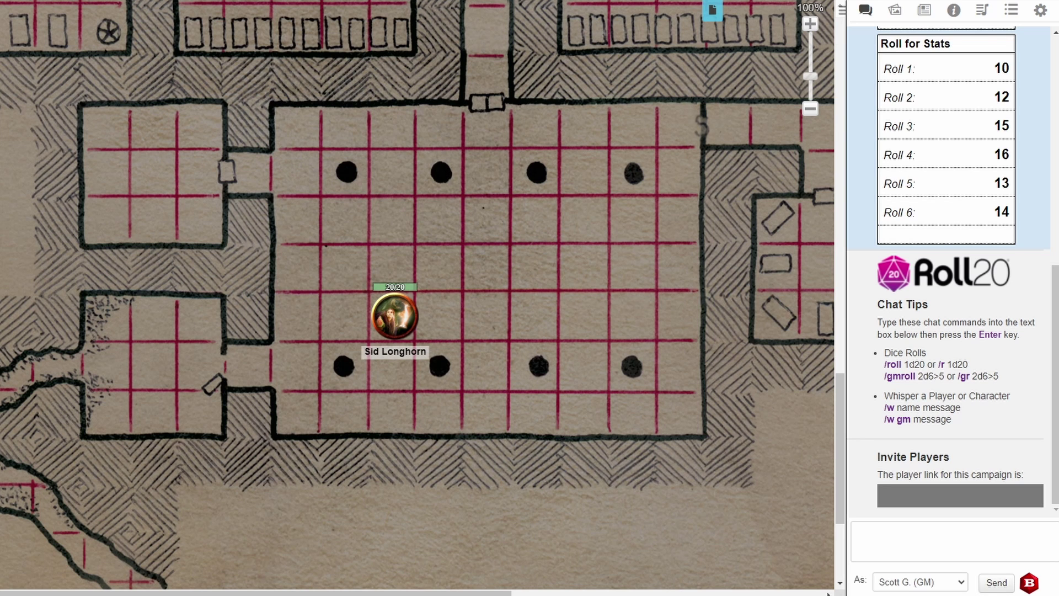
left_click_drag(1049, 358, 496, 333)
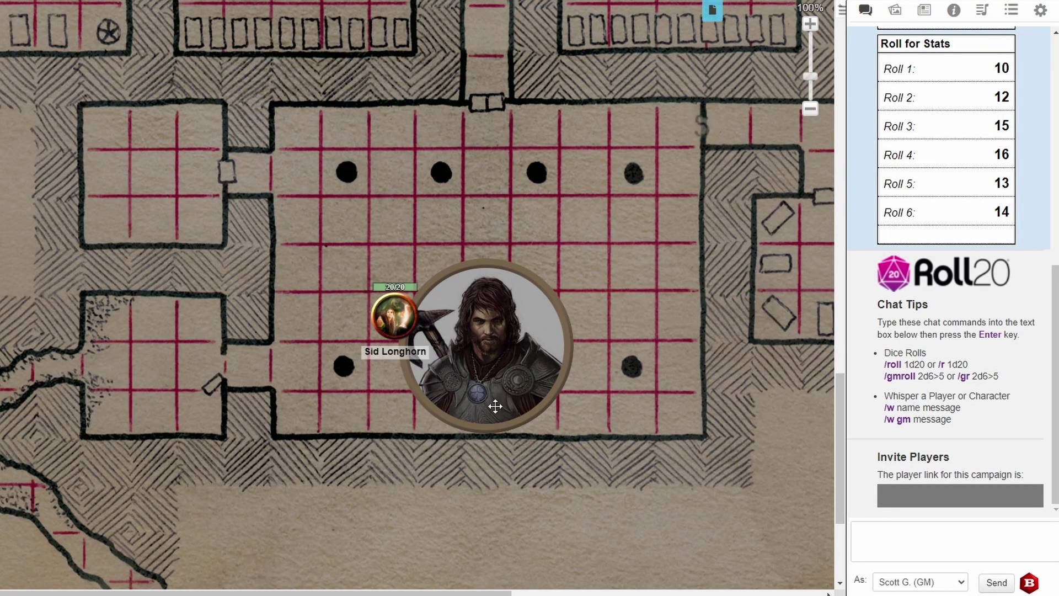
left_click(494, 402)
left_click_drag(400, 436, 384, 495)
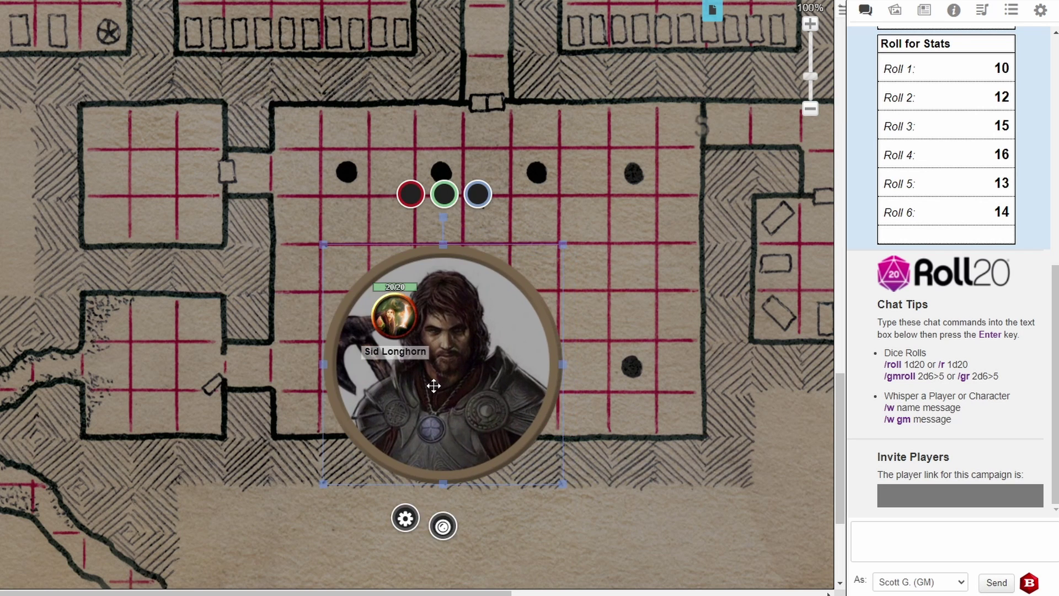
left_click_drag(433, 386, 555, 359)
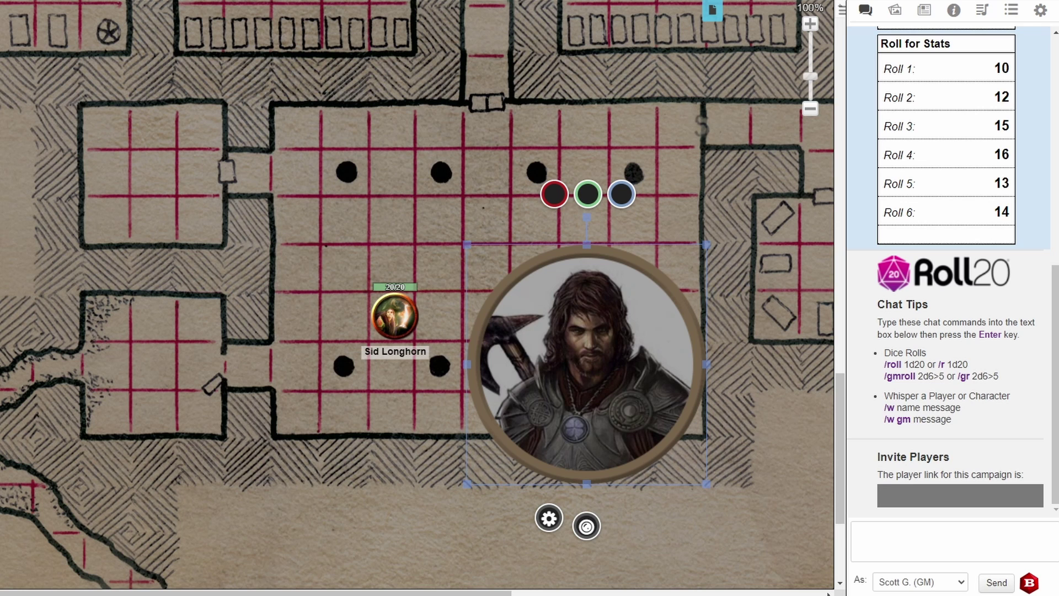
Set the new fighter token to represent the character Sid Longhorn and enable its nameplate
left_click(549, 519)
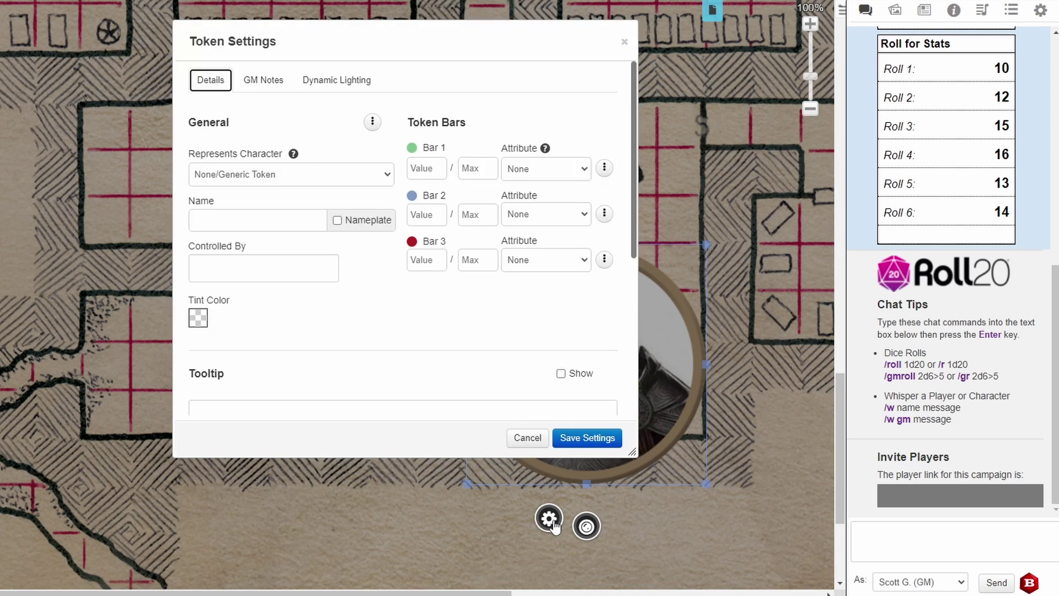
left_click(377, 175)
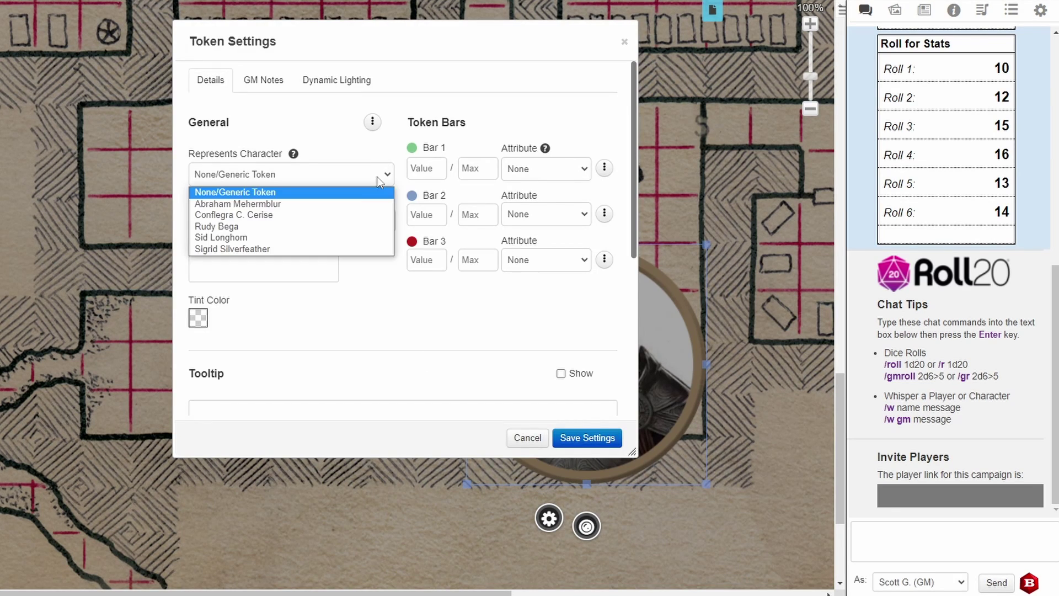
left_click(271, 234)
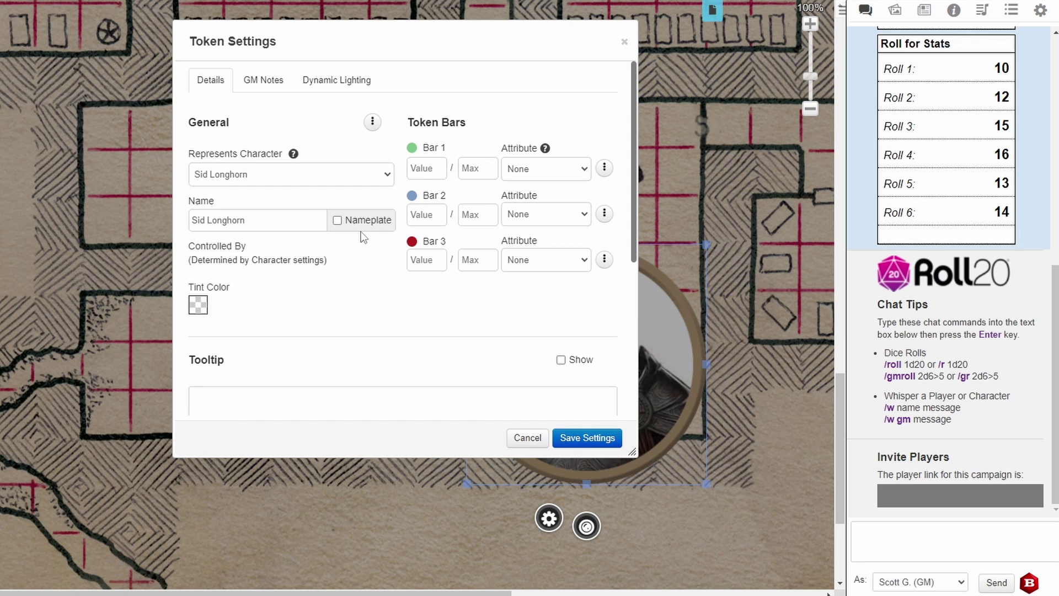
left_click(340, 221)
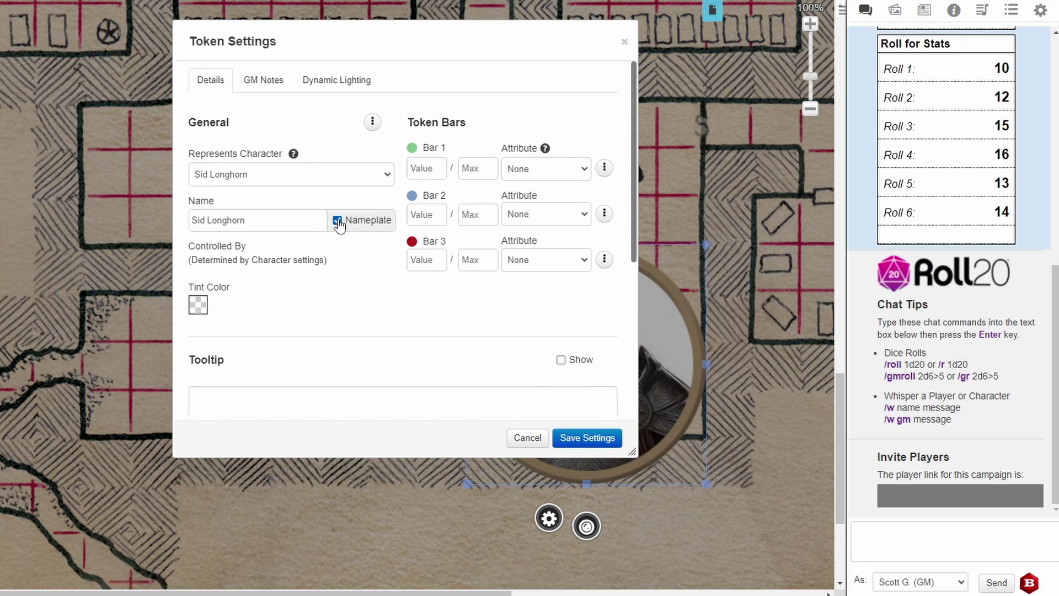
Link the token's Bar 1 to the hp attribute and Bar 2 to the ac attribute
left_click(525, 175)
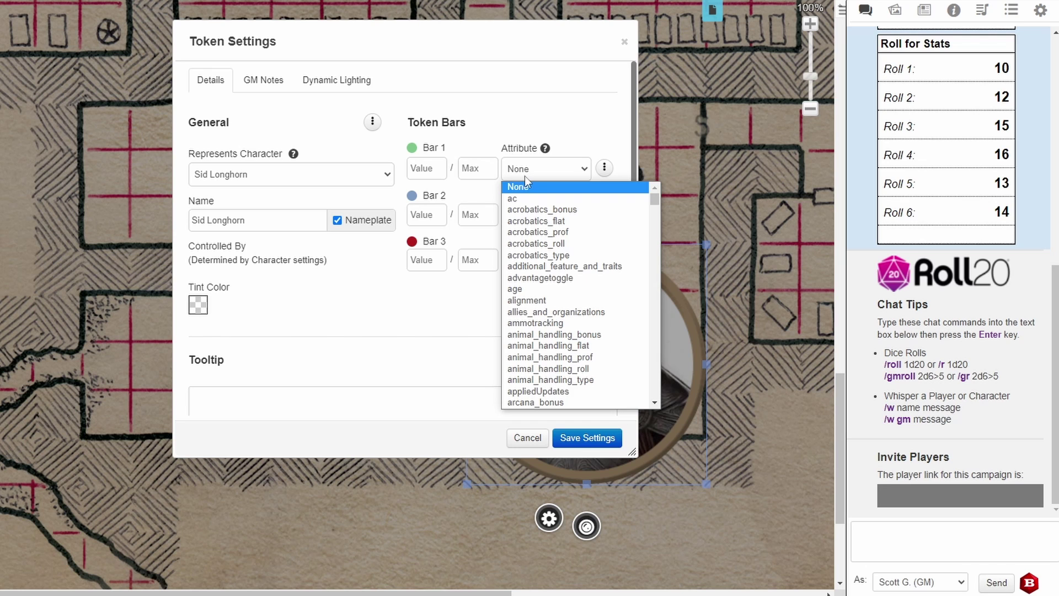
type("hp")
key("Return")
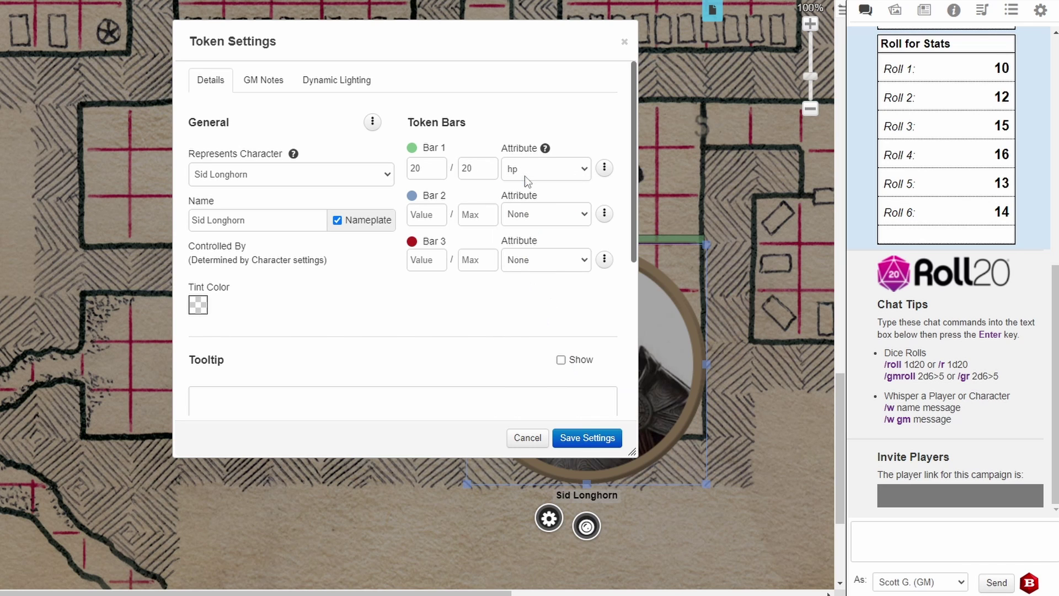
left_click(536, 210)
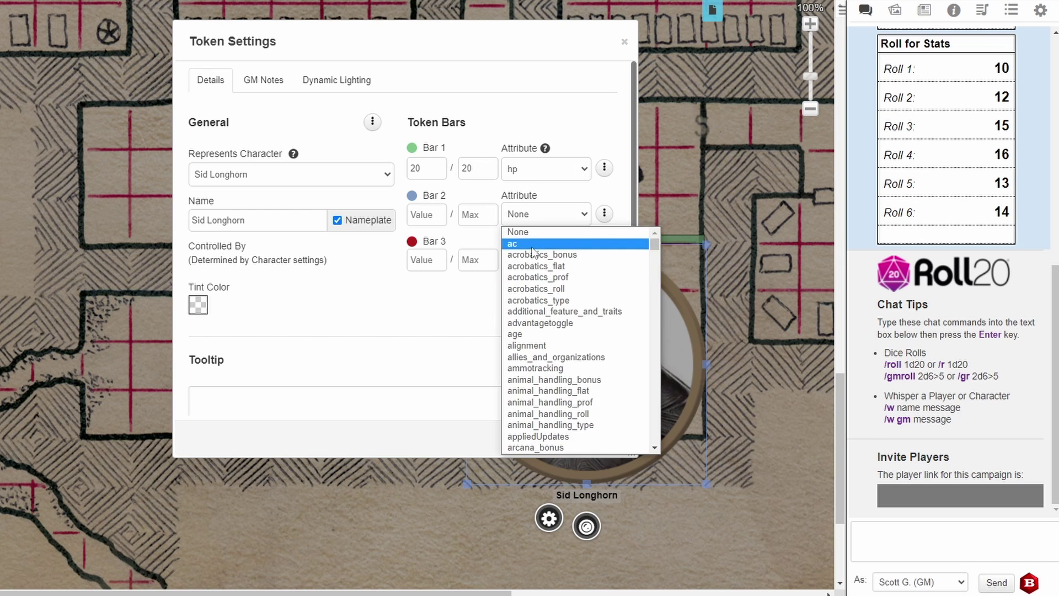
left_click(525, 241)
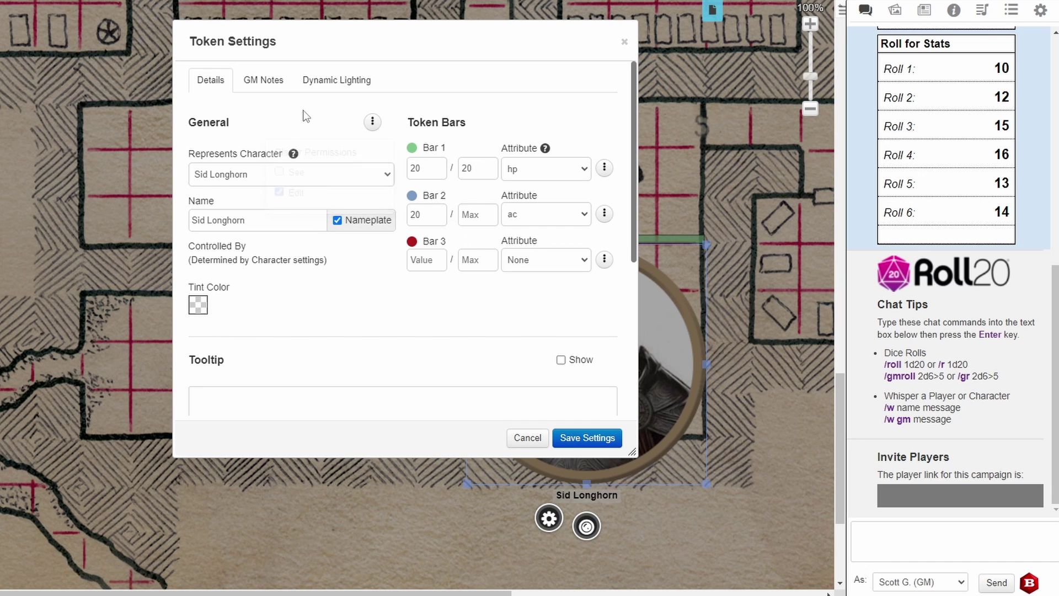
Turn on Vision in the token's dynamic lighting settings and save the settings
left_click(326, 82)
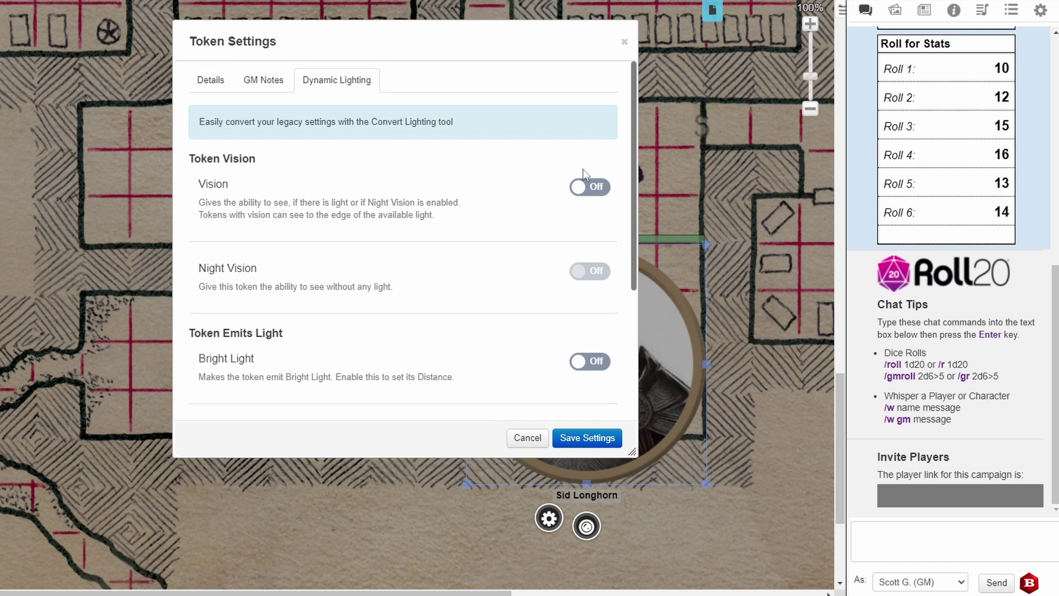
left_click(601, 188)
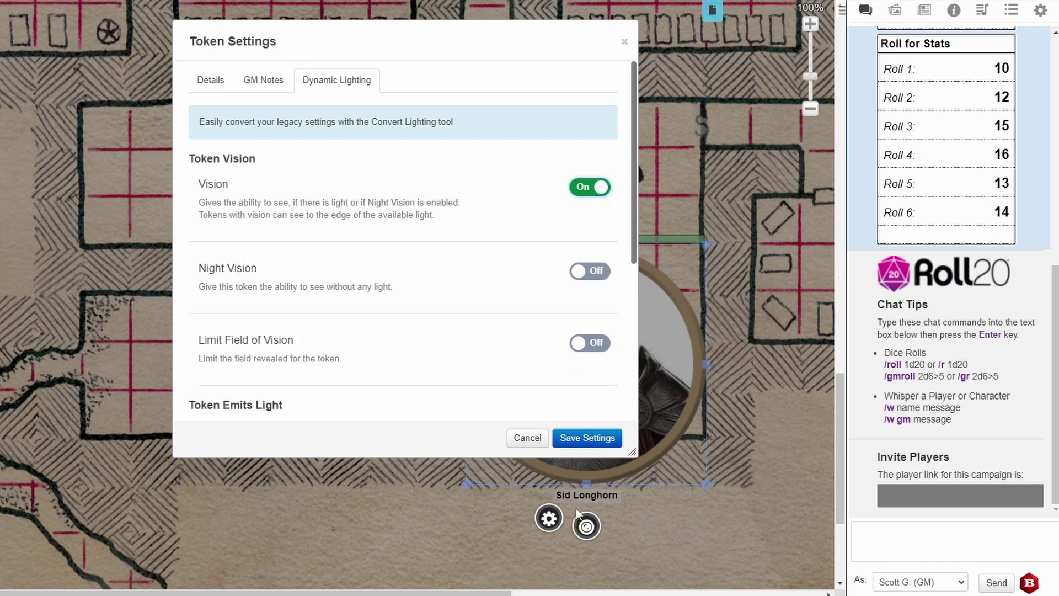
left_click(578, 440)
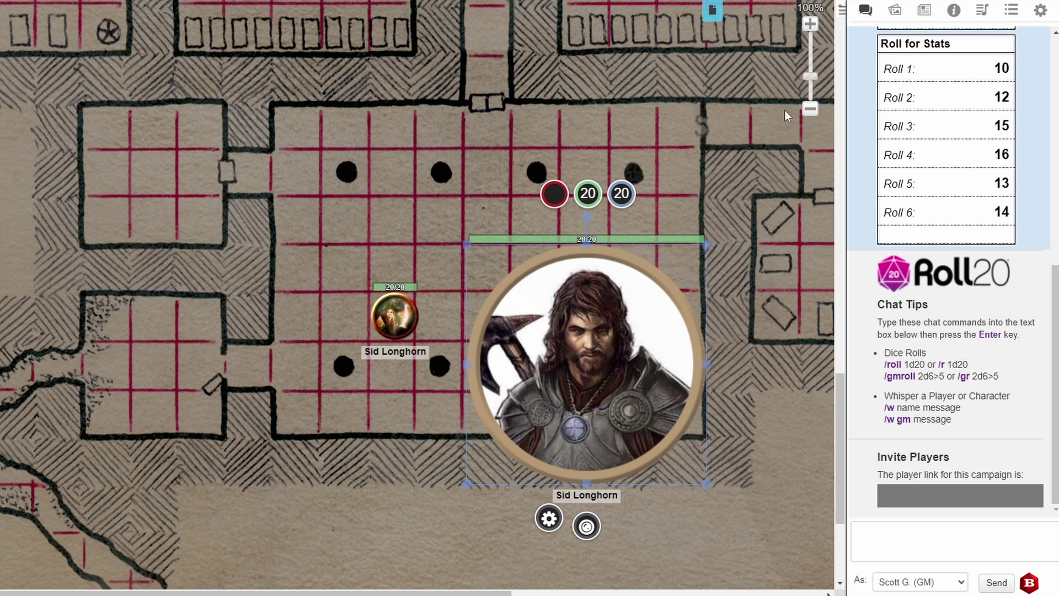
Open Sid Longhorn's character sheet from the journal and start editing the character
left_click(934, 17)
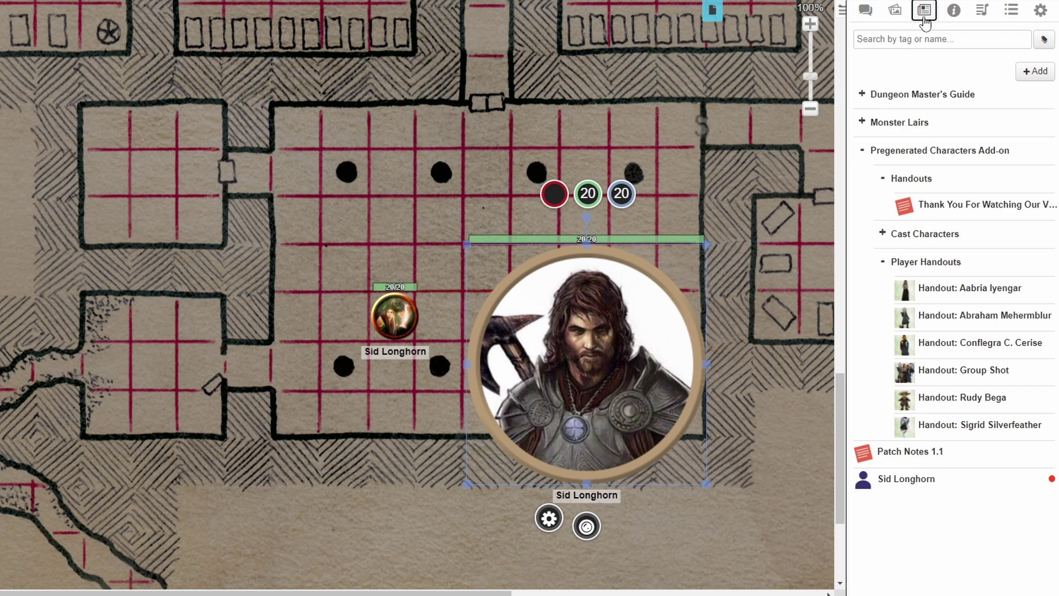
left_click(898, 480)
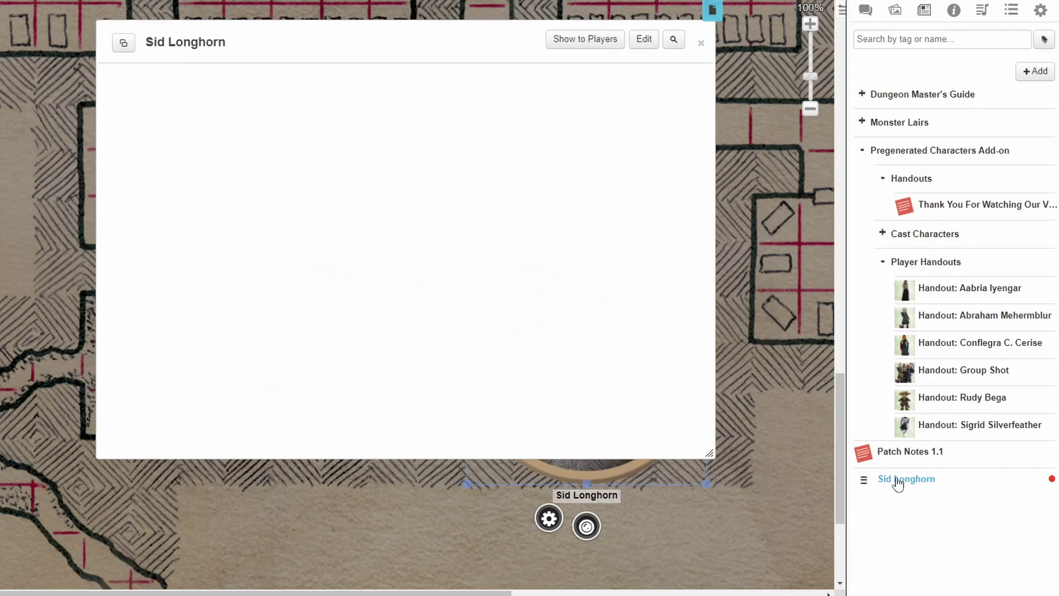
left_click(194, 88)
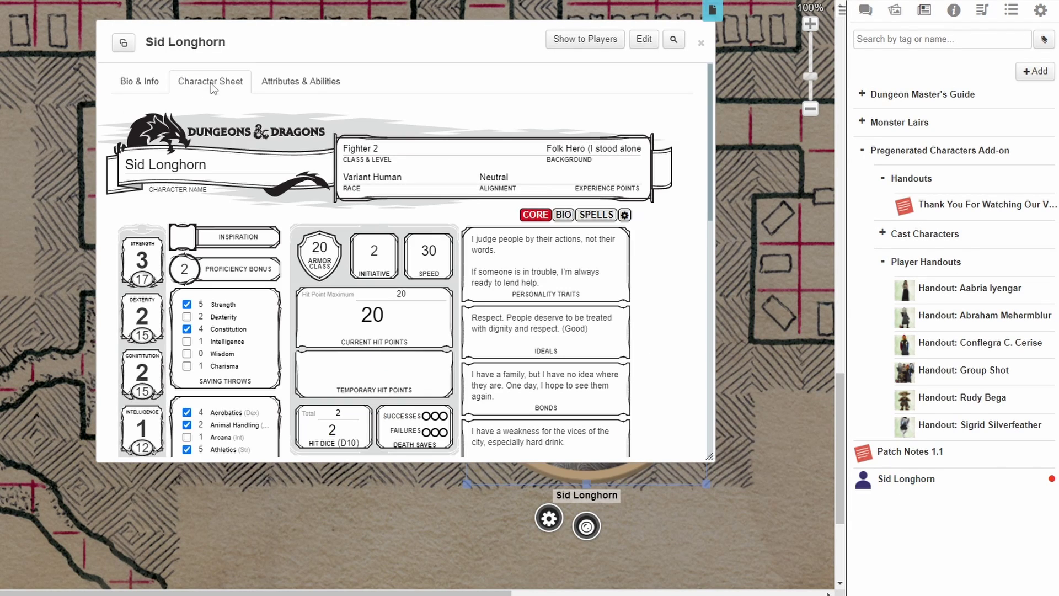
left_click(644, 39)
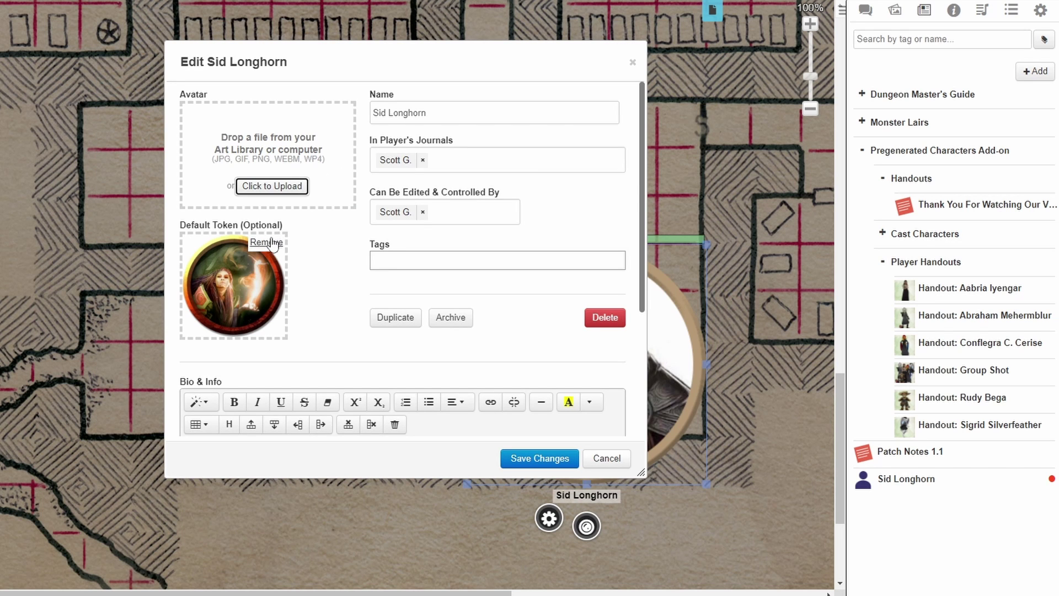
Replace the character's default token with the fighter token selected on the tabletop
left_click(268, 243)
left_click(417, 343)
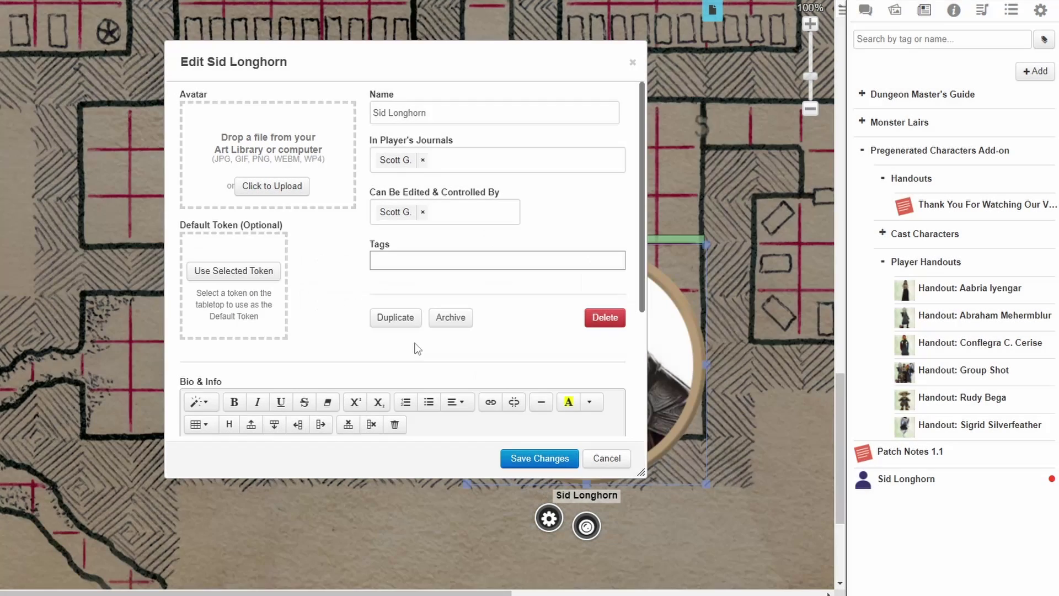
left_click(220, 270)
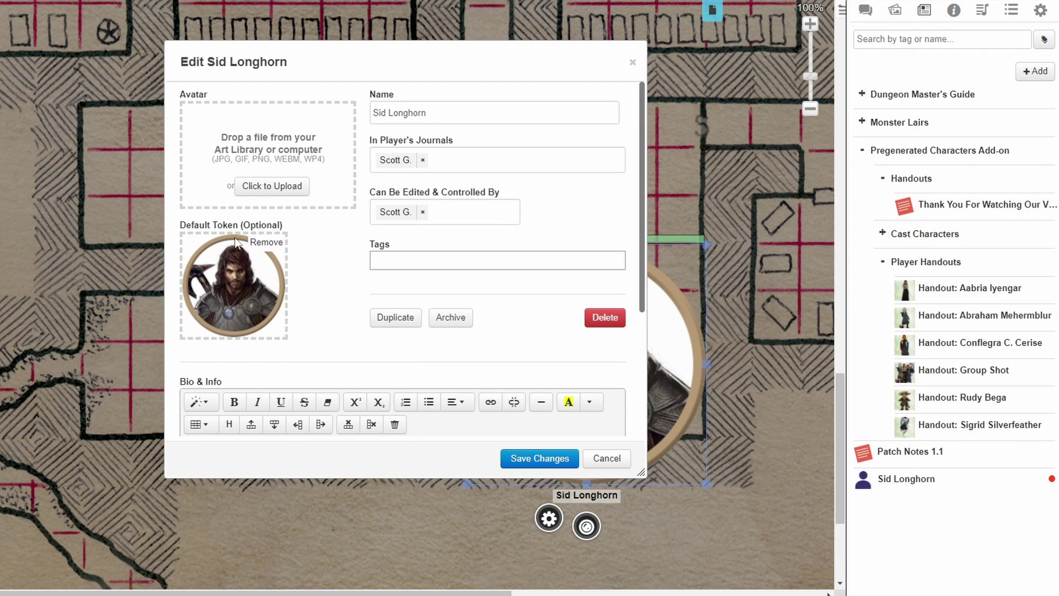
Upload Fighter.png as the character's avatar, save the changes and close the character sheet
left_click(264, 187)
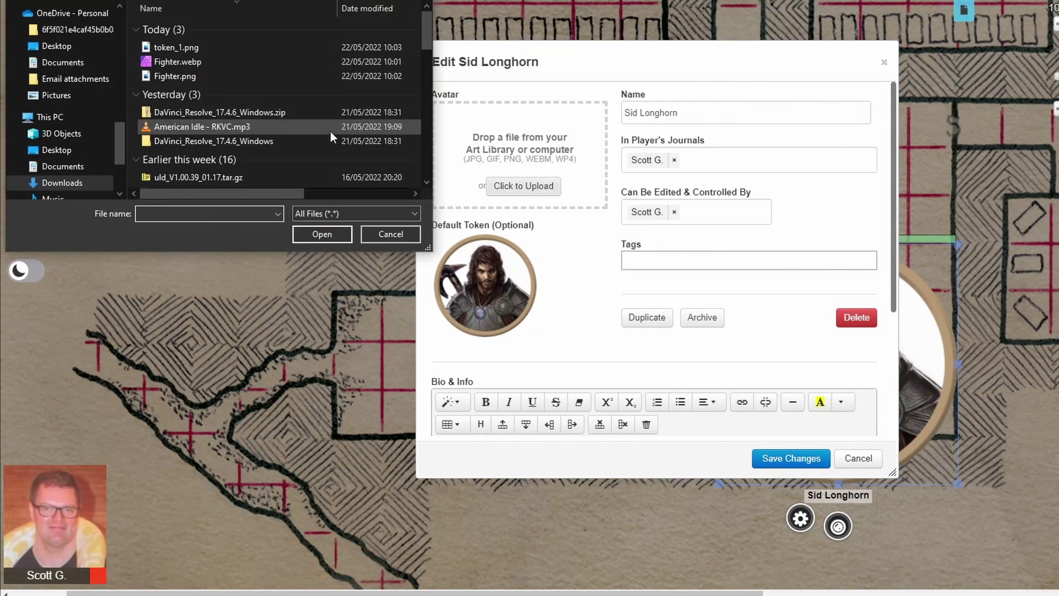
left_click(183, 76)
left_click(331, 232)
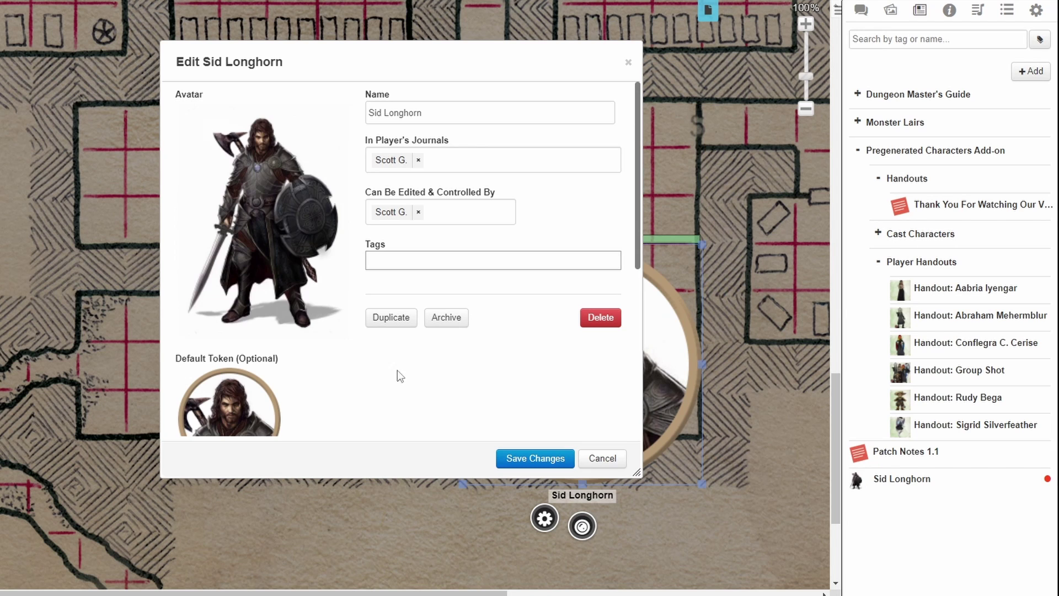
left_click(533, 459)
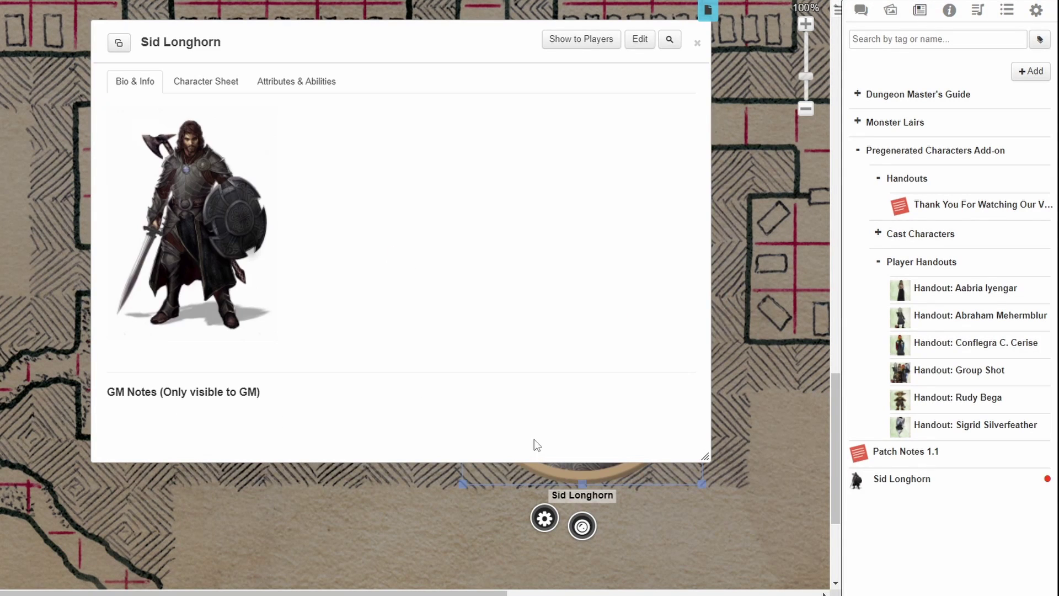
left_click(698, 43)
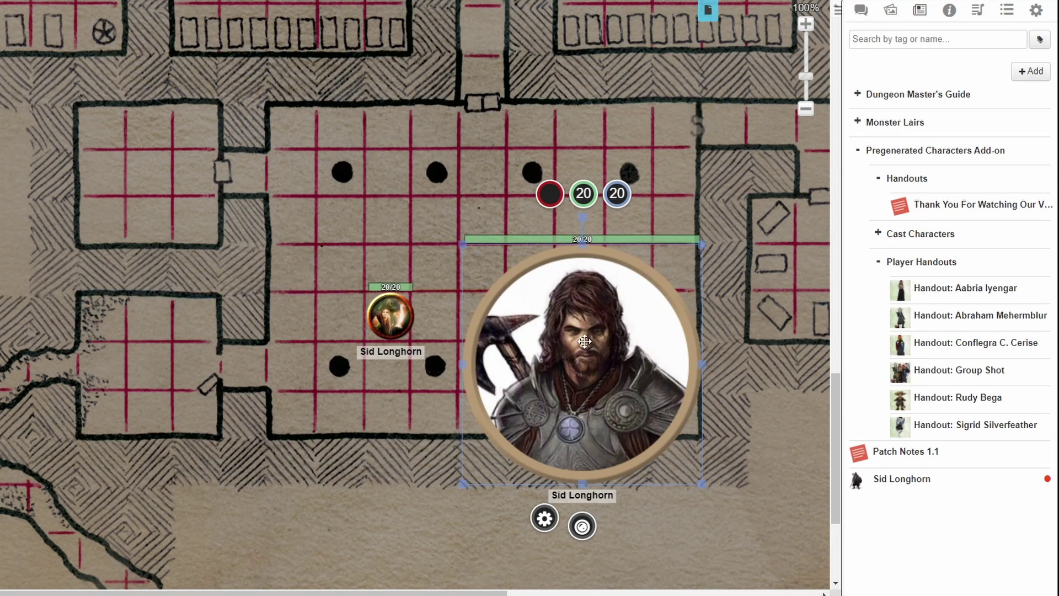
Delete the large fighter token and the small old Sid Longhorn token from the map
key("Delete")
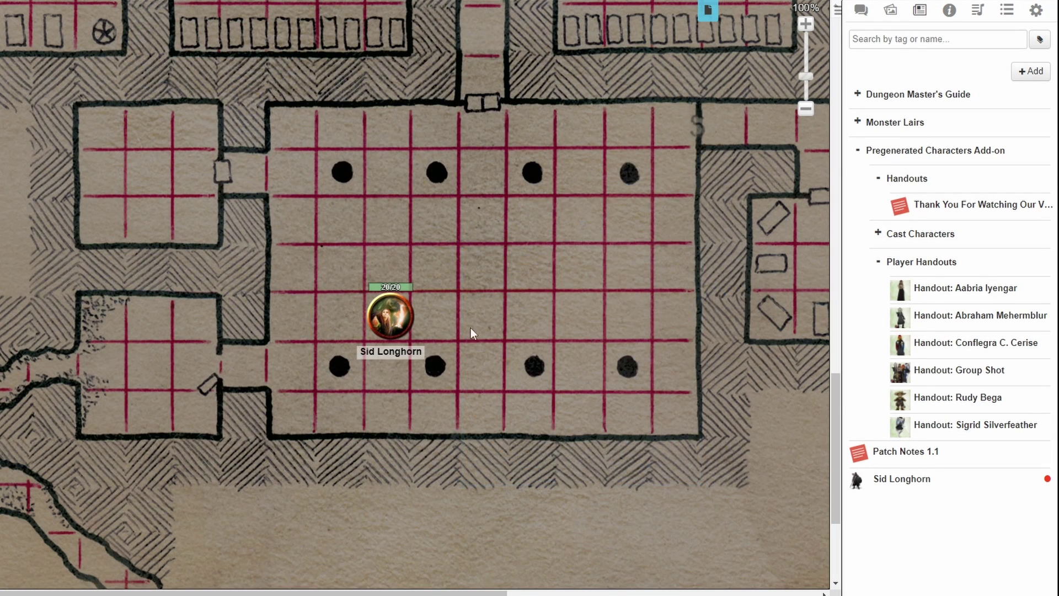
left_click(392, 319)
key("Delete")
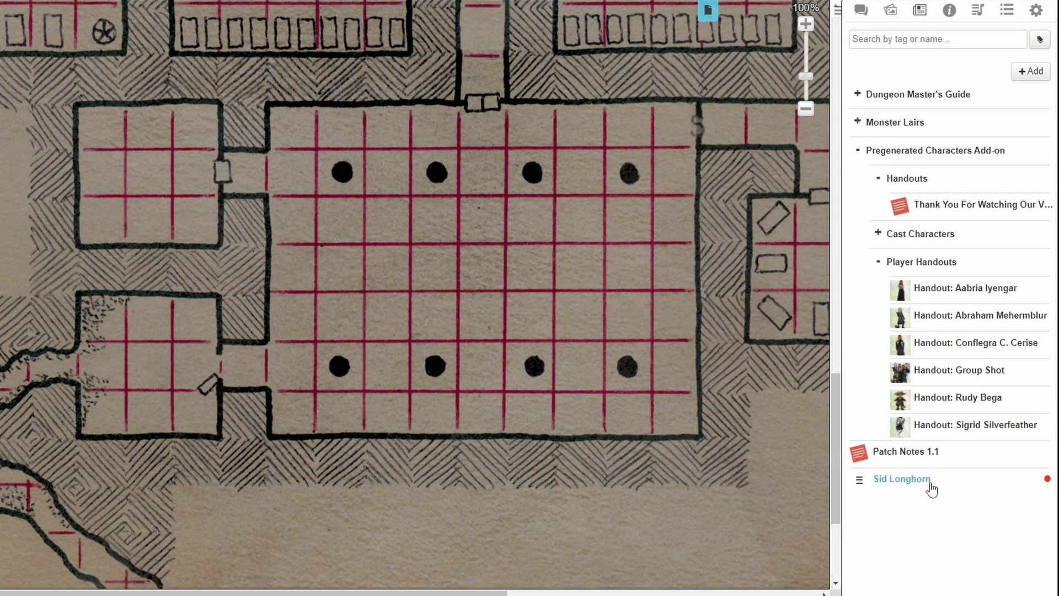
Place Sid Longhorn's token from the journal onto the map and shrink it to one grid square
left_click_drag(927, 484, 453, 282)
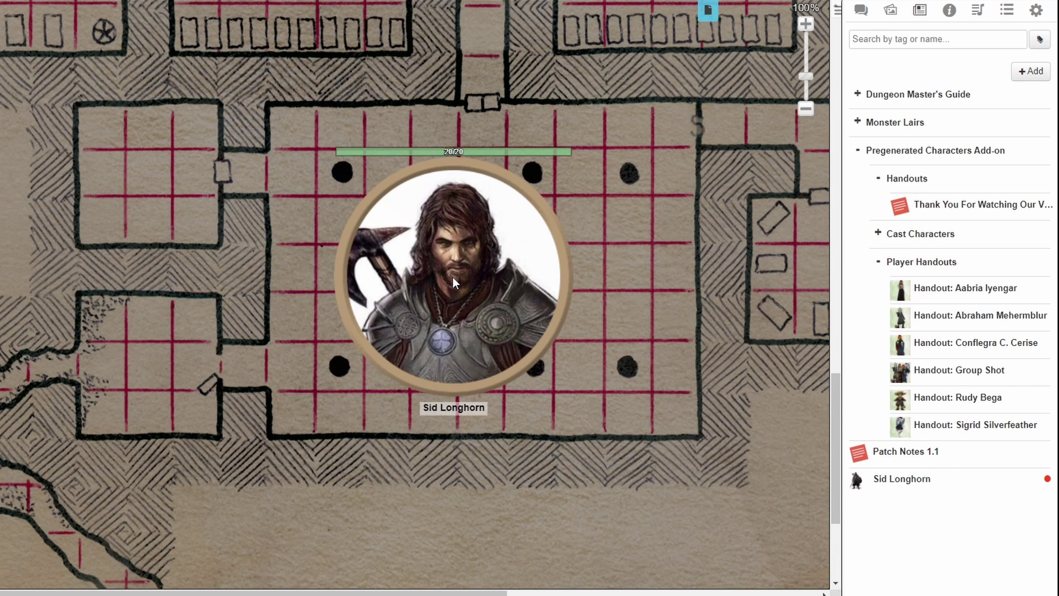
left_click(453, 279)
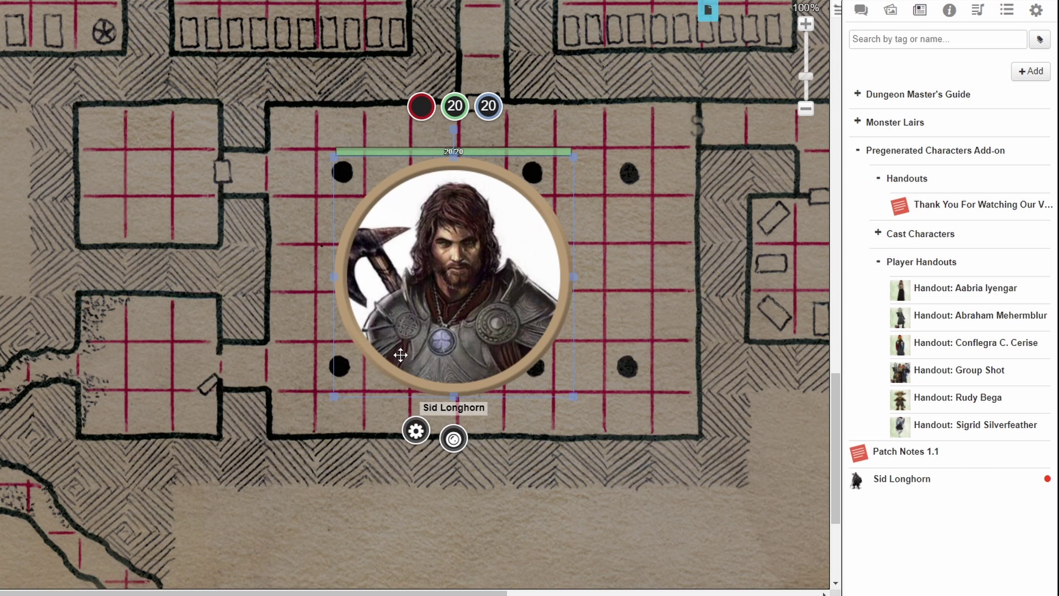
left_click_drag(572, 397, 348, 274)
key("ctrl+c")
key("ctrl+v")
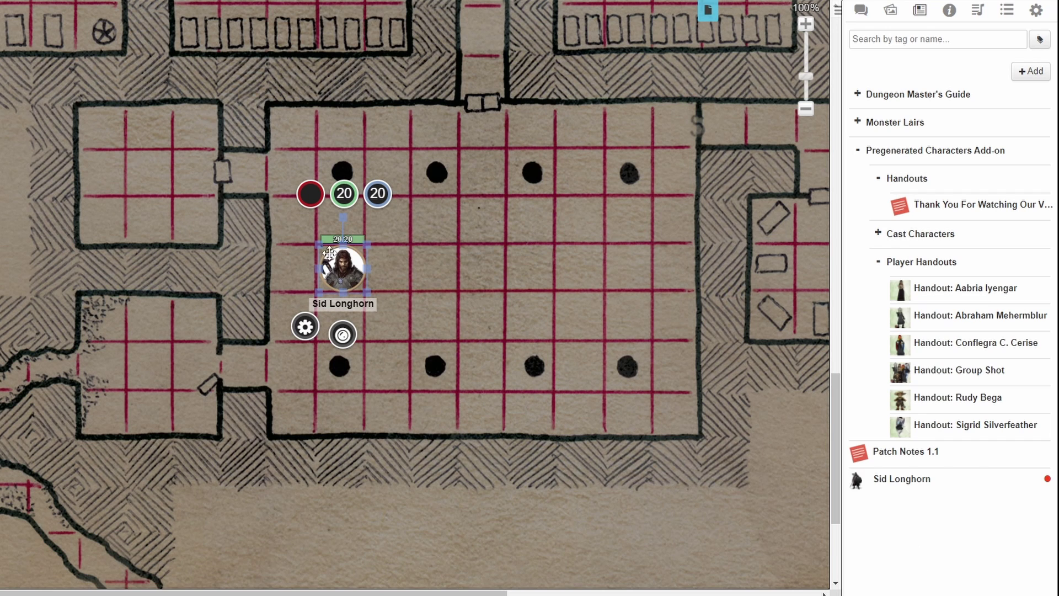
Replace Sid Longhorn's default token with the resized token selected on the map, save the changes and close the sheet
left_click(898, 481)
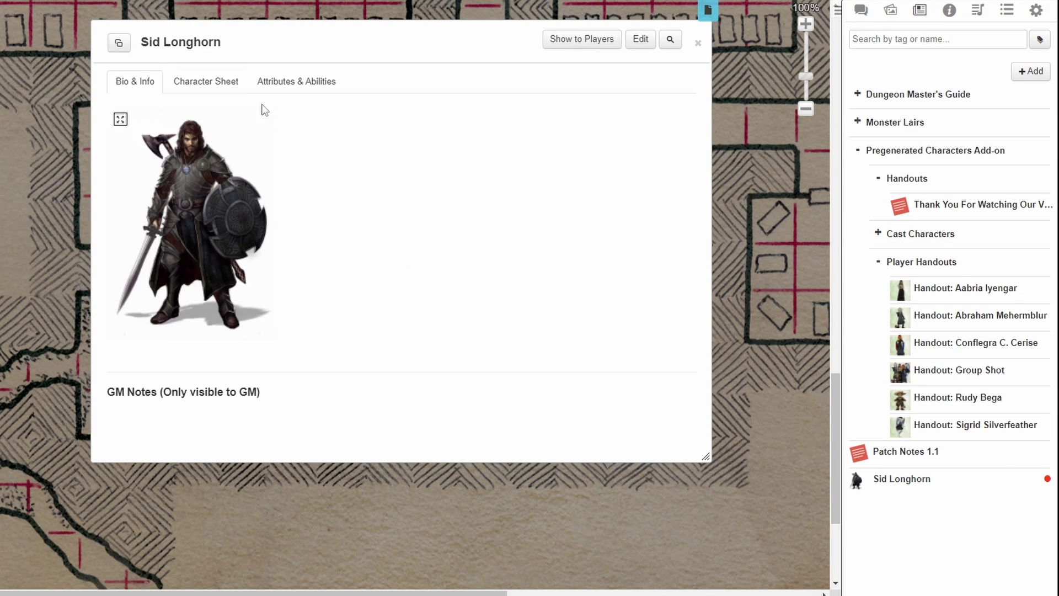
left_click(643, 43)
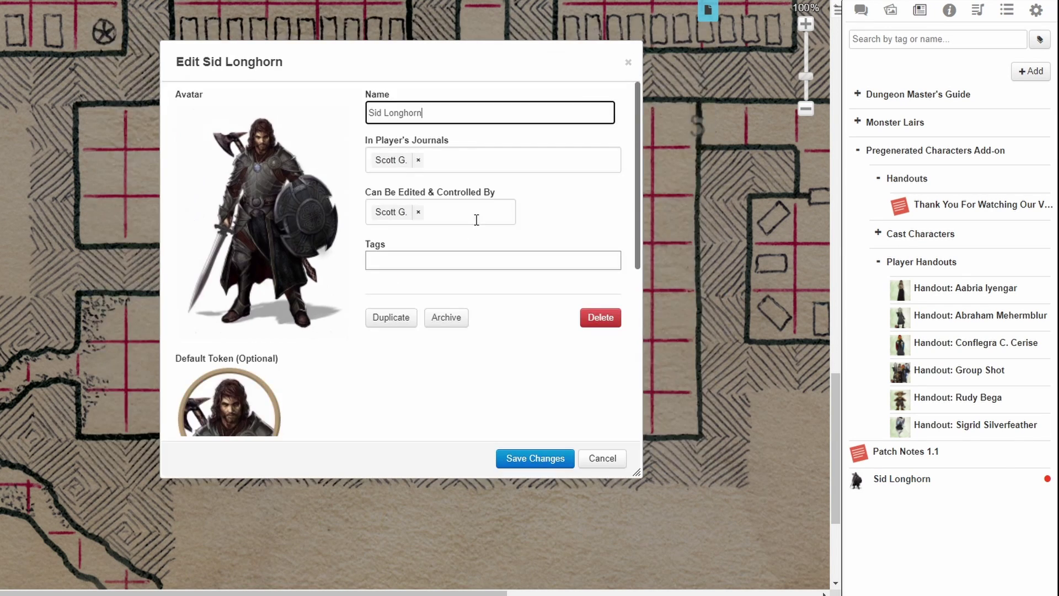
scroll(291, 402, "down", 3)
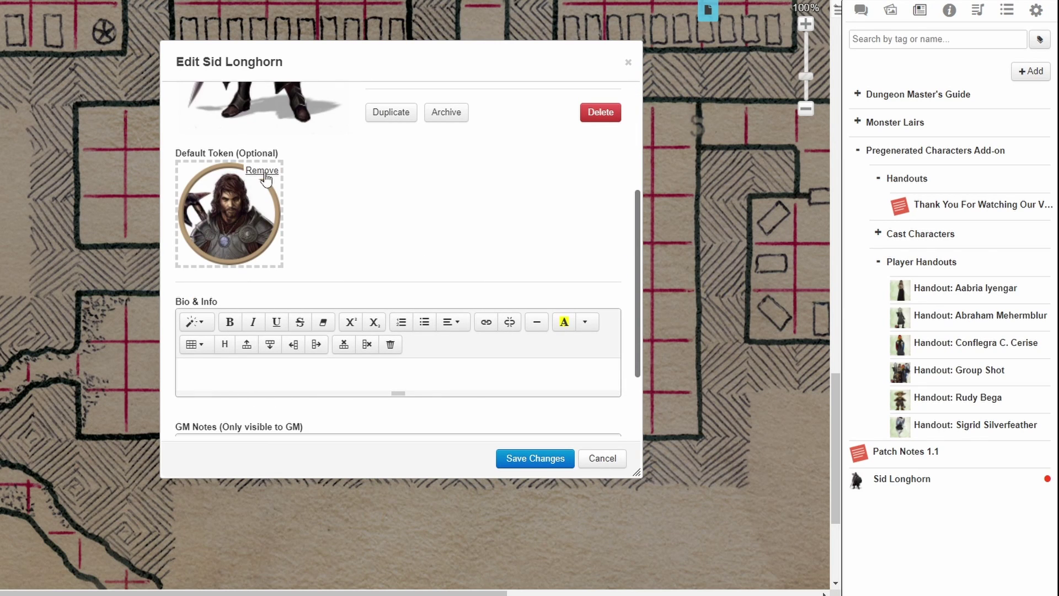
left_click(264, 172)
left_click(421, 341)
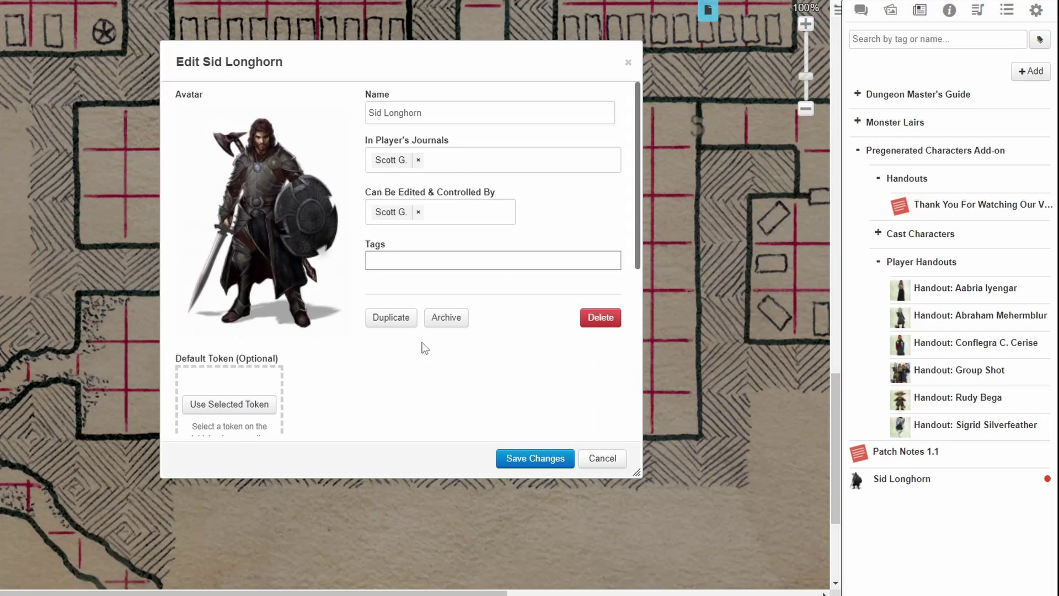
left_click(231, 407)
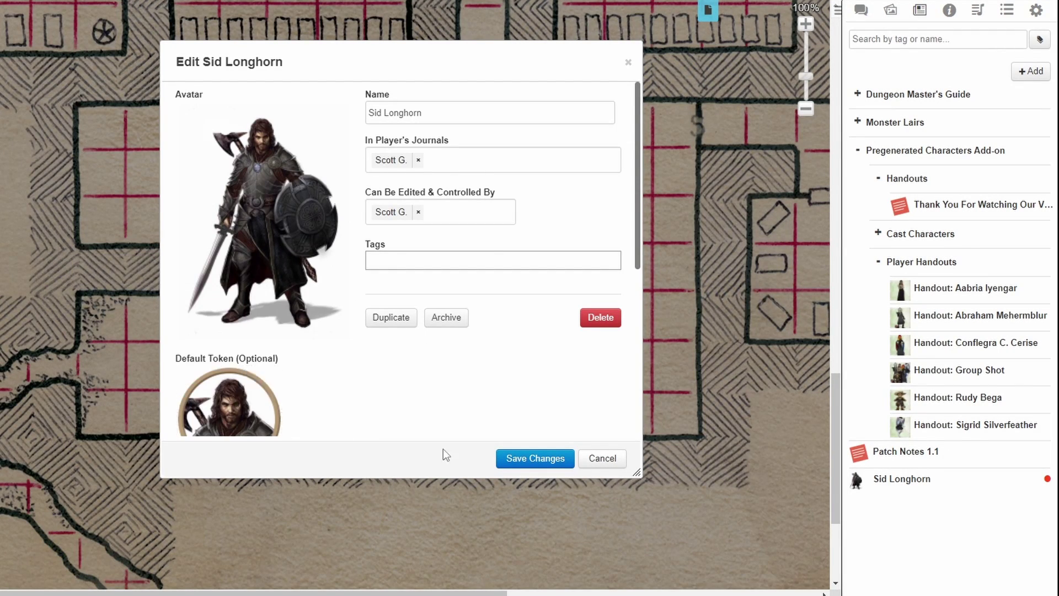
left_click(538, 458)
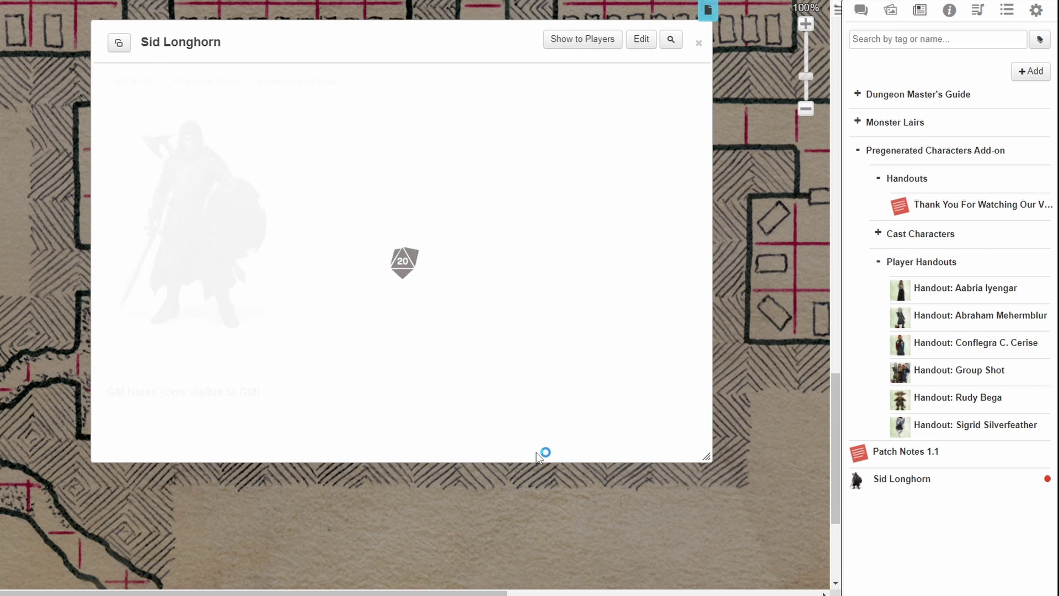
left_click(699, 44)
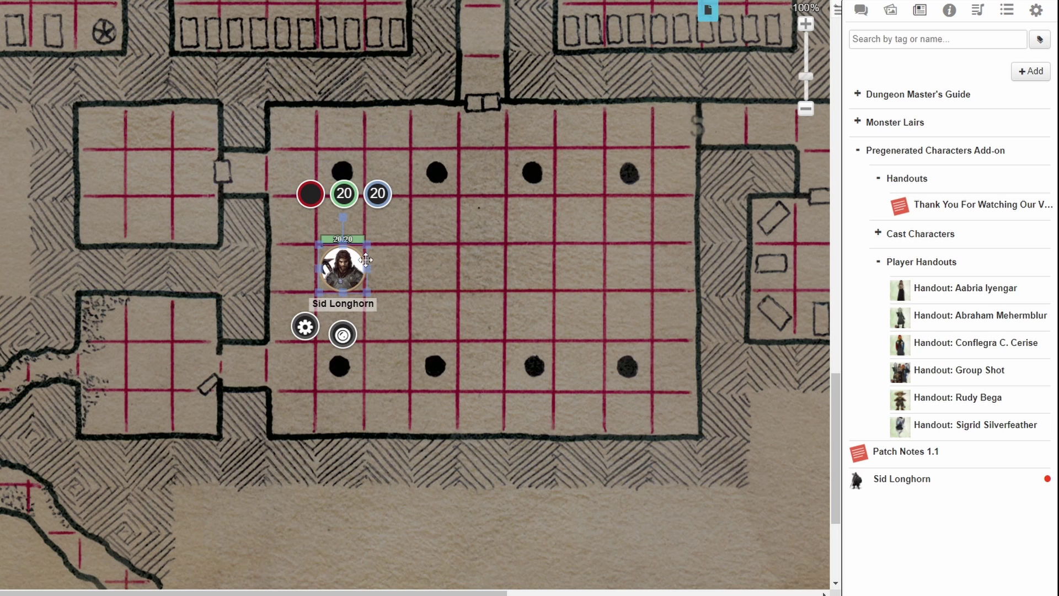
Delete the resized token from the map and place a fresh Sid Longhorn token from the journal in the same spot
key("Delete")
left_click_drag(882, 480, 345, 269)
left_click(343, 268)
left_click(506, 255)
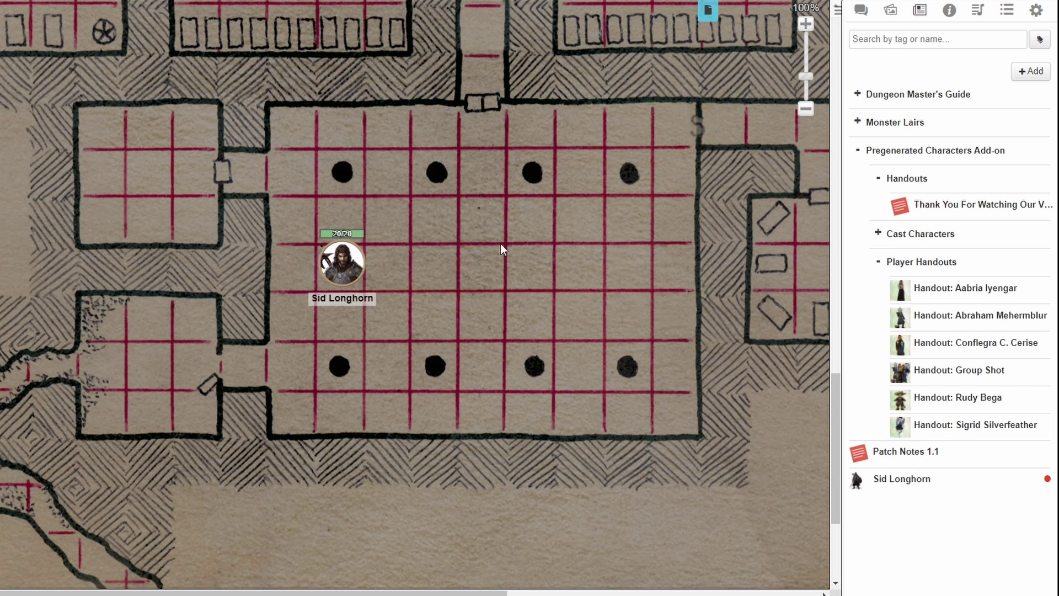